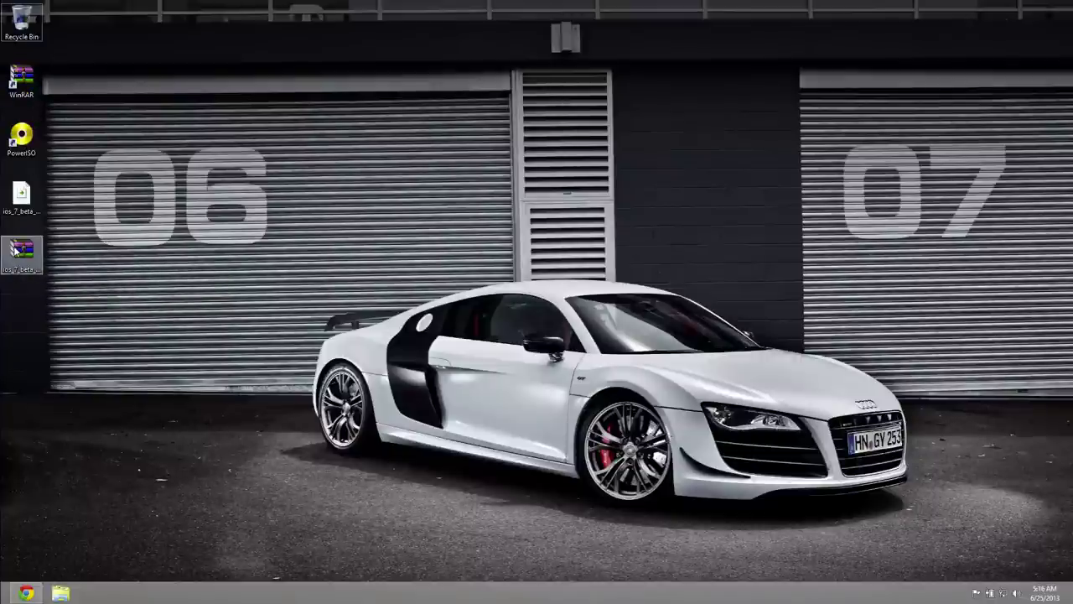
Open the iOS 7 beta 2 iPod touch 5th generation archive with WinRAR and enter its iOS 7 beta folder.
left_click(15, 249)
right_click(15, 249)
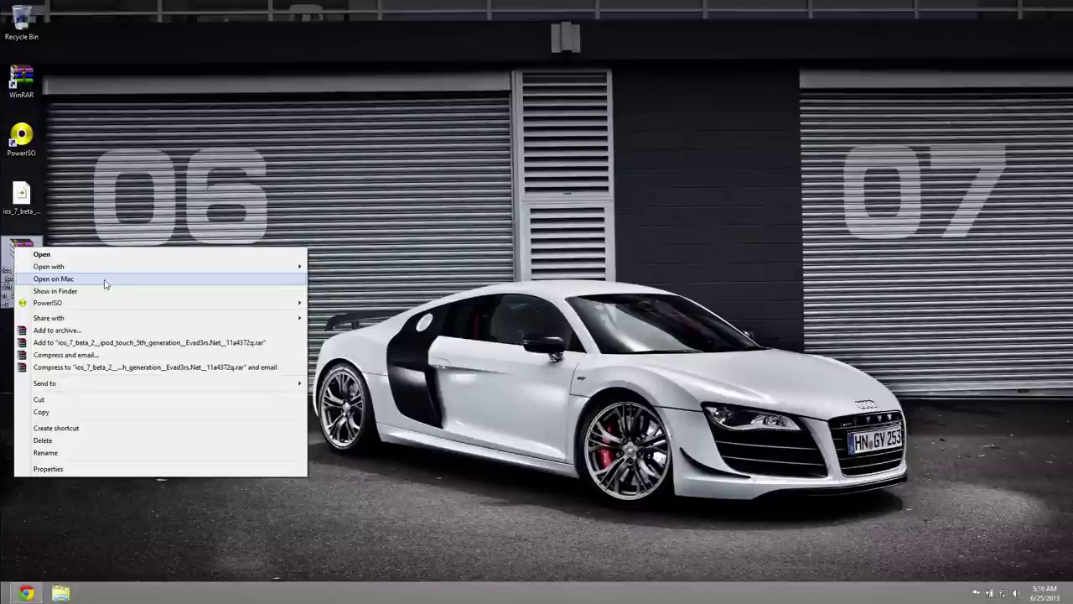
mouse_move(144, 266)
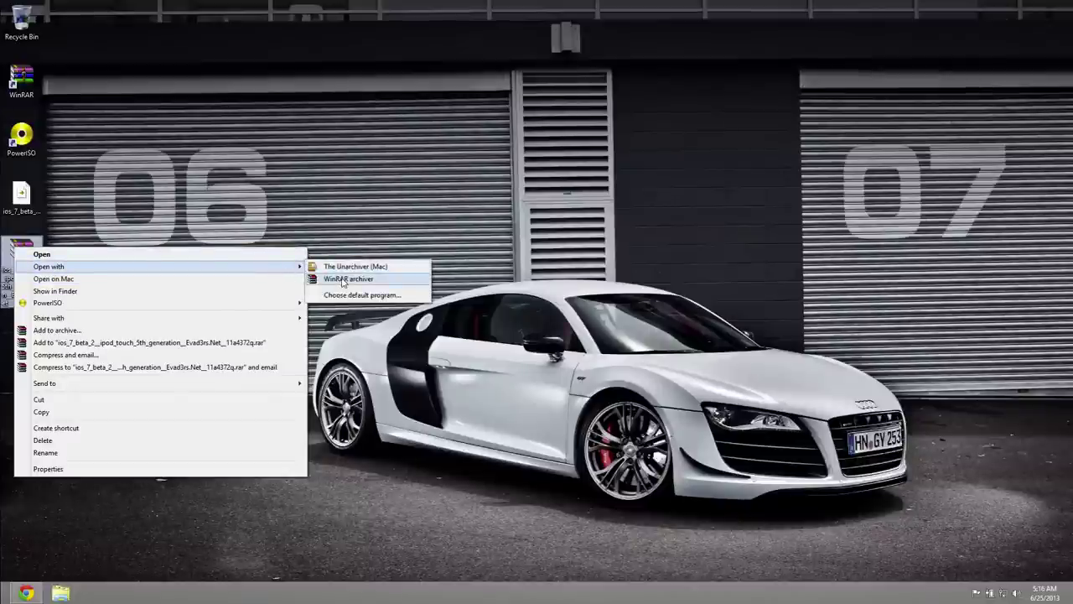
left_click(342, 280)
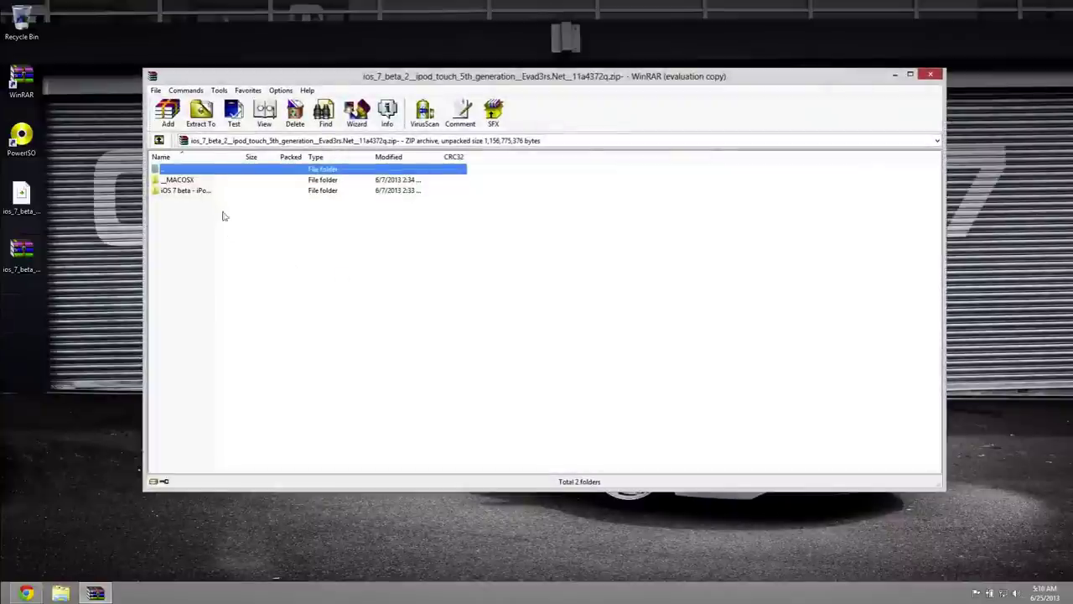
left_click(213, 192)
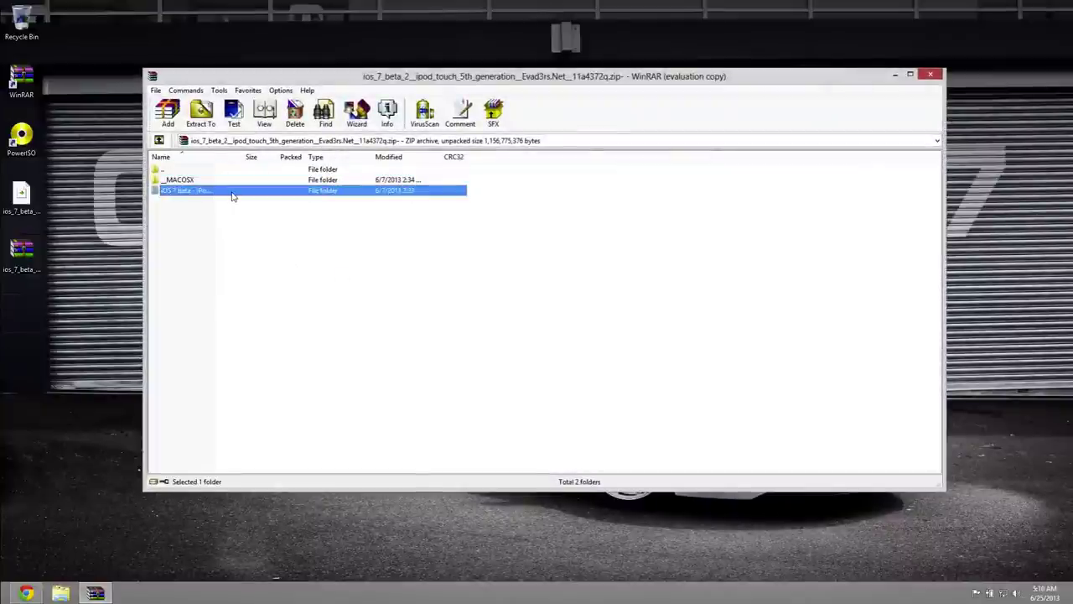
double_click(233, 192)
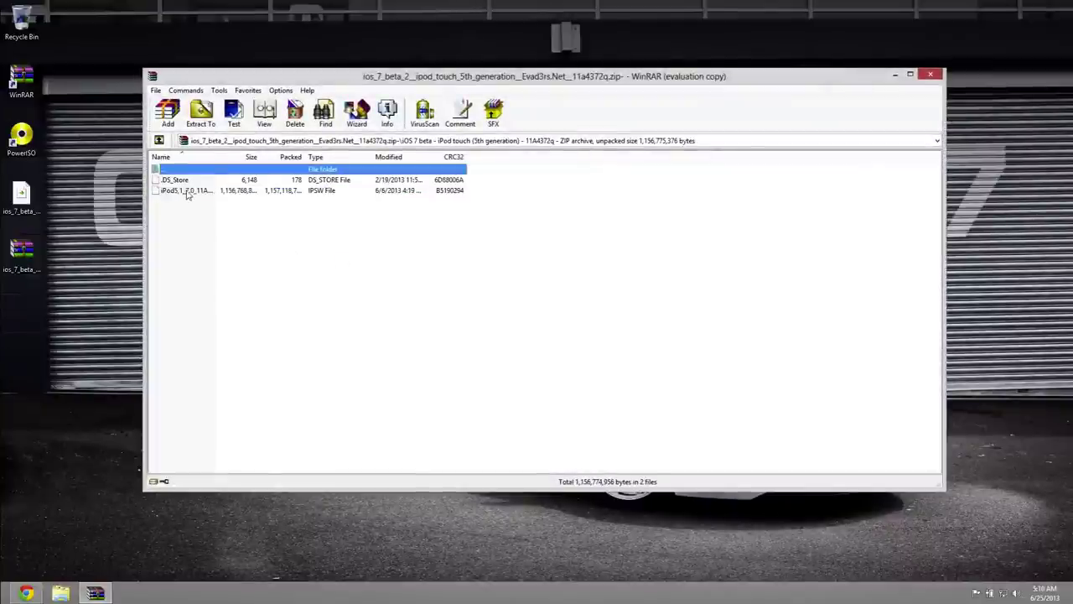
Extract the iPod5,1_7.0_11A4372q_Restore.ipsw file from the archive to the desktop and close WinRAR.
left_click(225, 194)
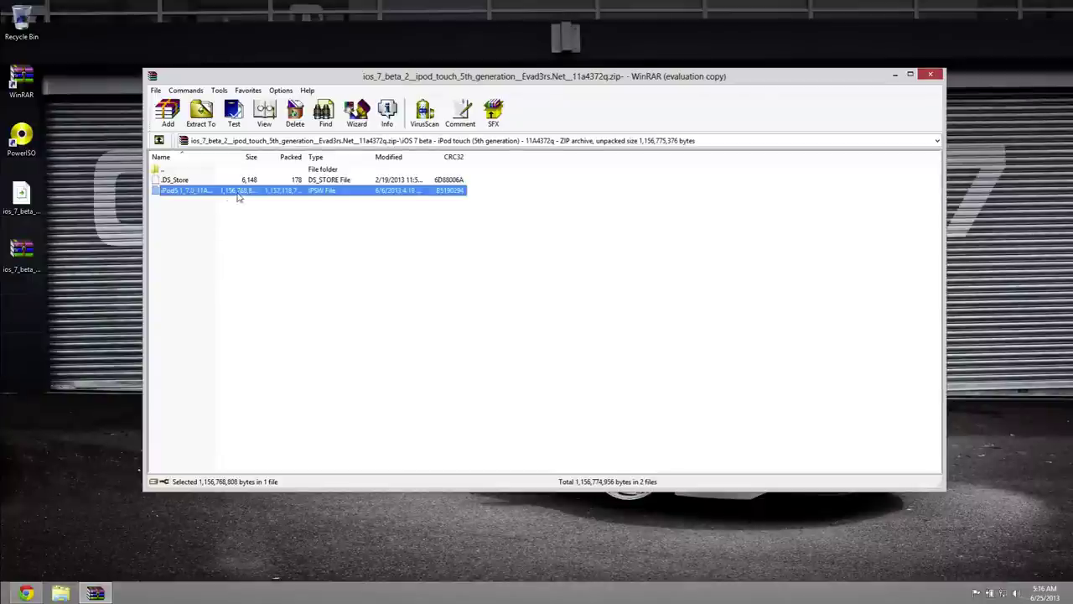
left_click_drag(239, 193, 27, 308)
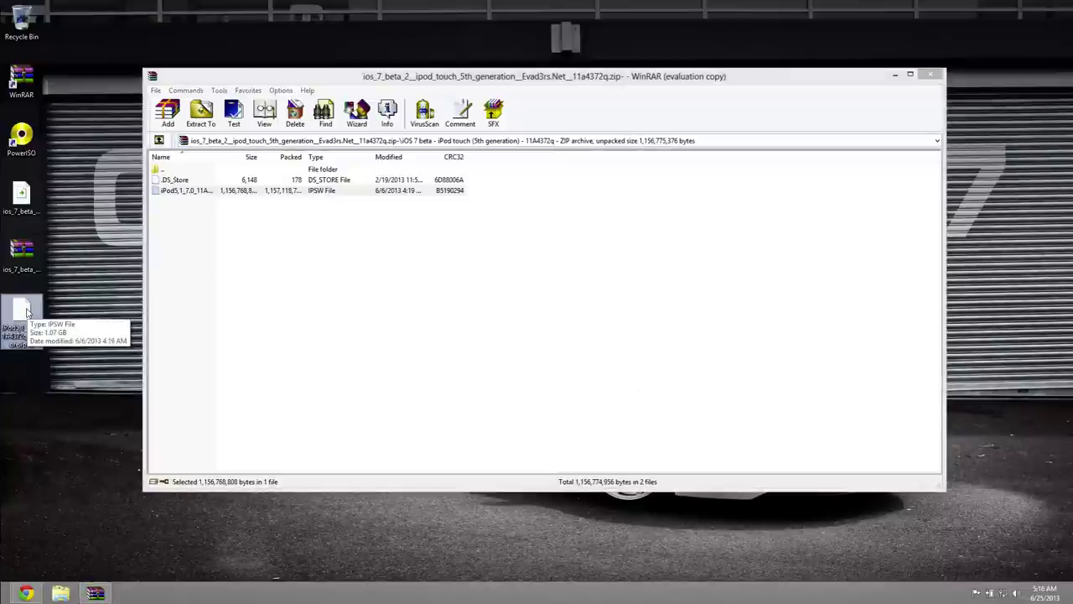
left_click(23, 332)
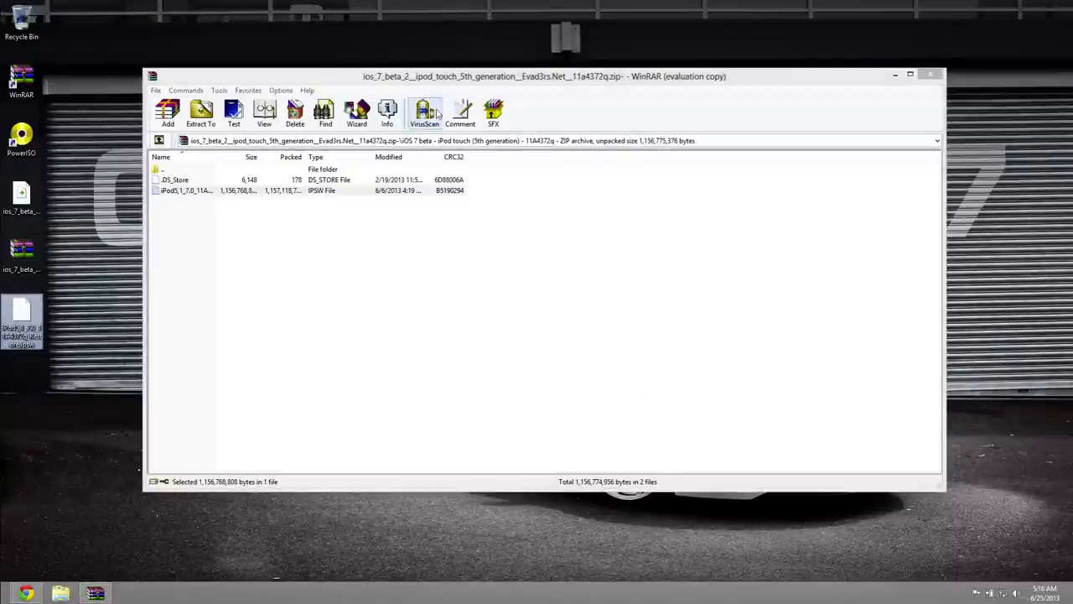
left_click(931, 74)
left_click(931, 74)
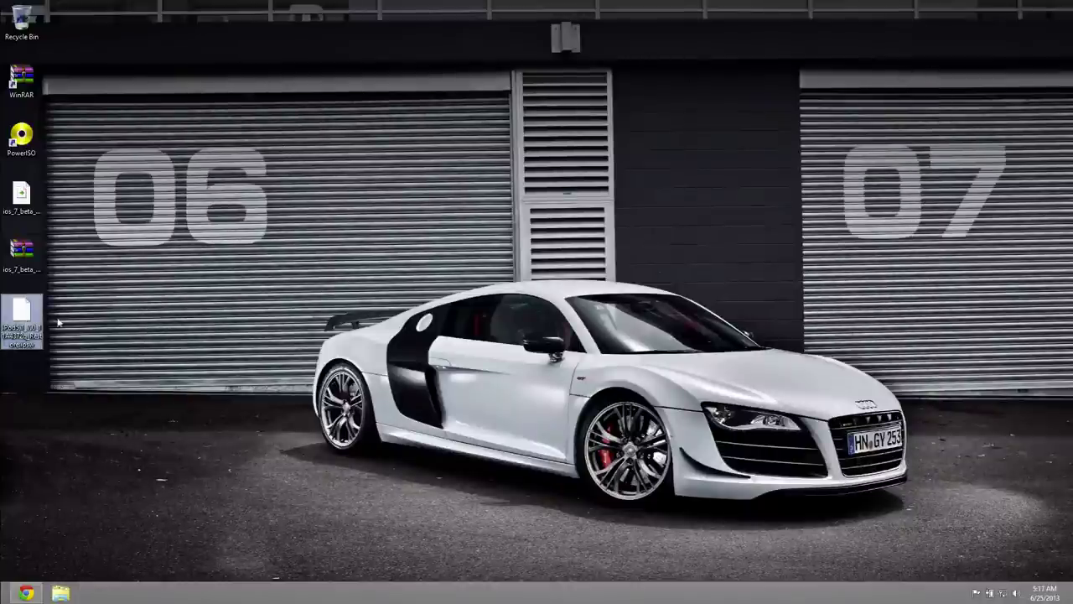
Move the extracted iPod IPSW file to the Recycle Bin and permanently delete it by emptying the bin.
left_click(38, 304)
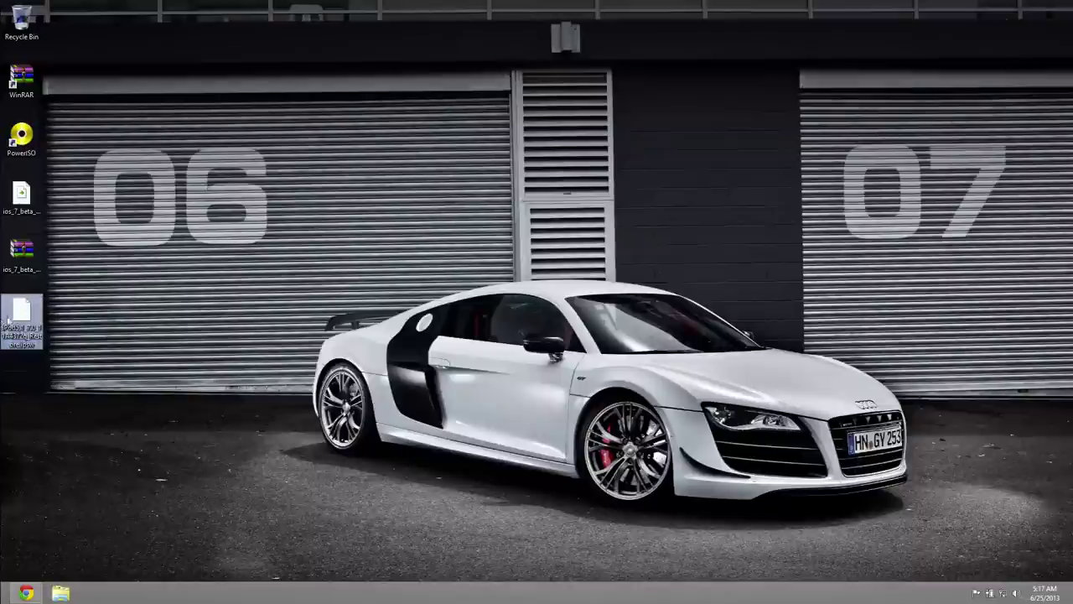
left_click_drag(19, 315, 19, 25)
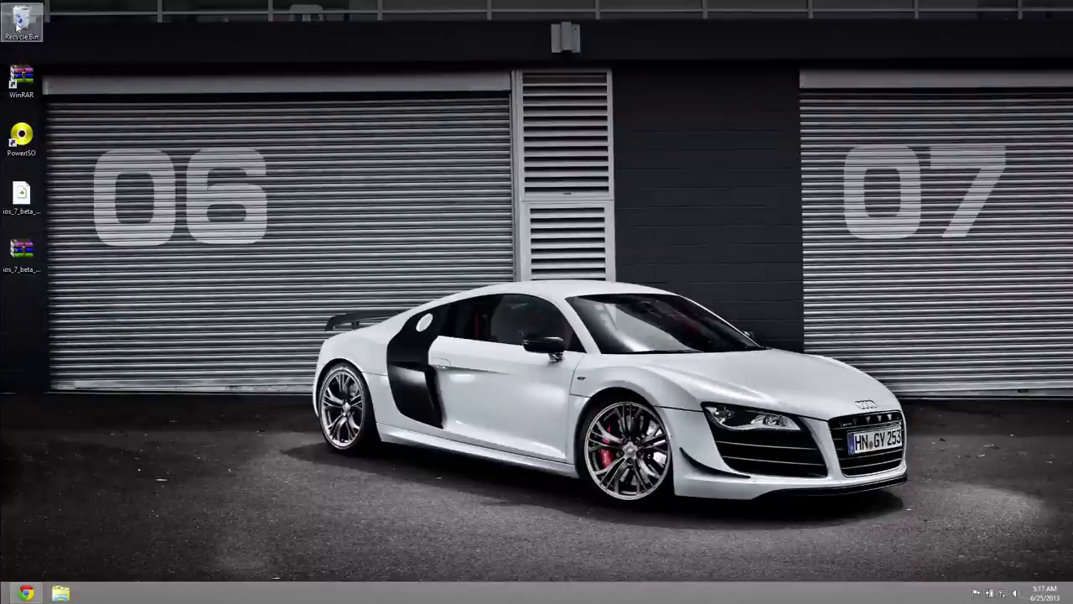
right_click(19, 25)
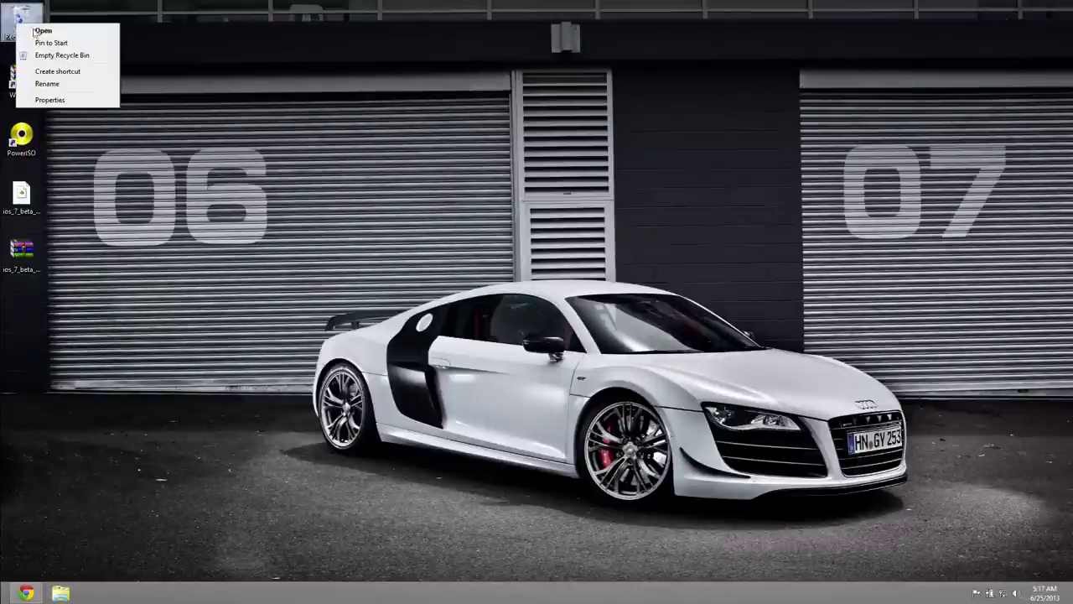
left_click(74, 55)
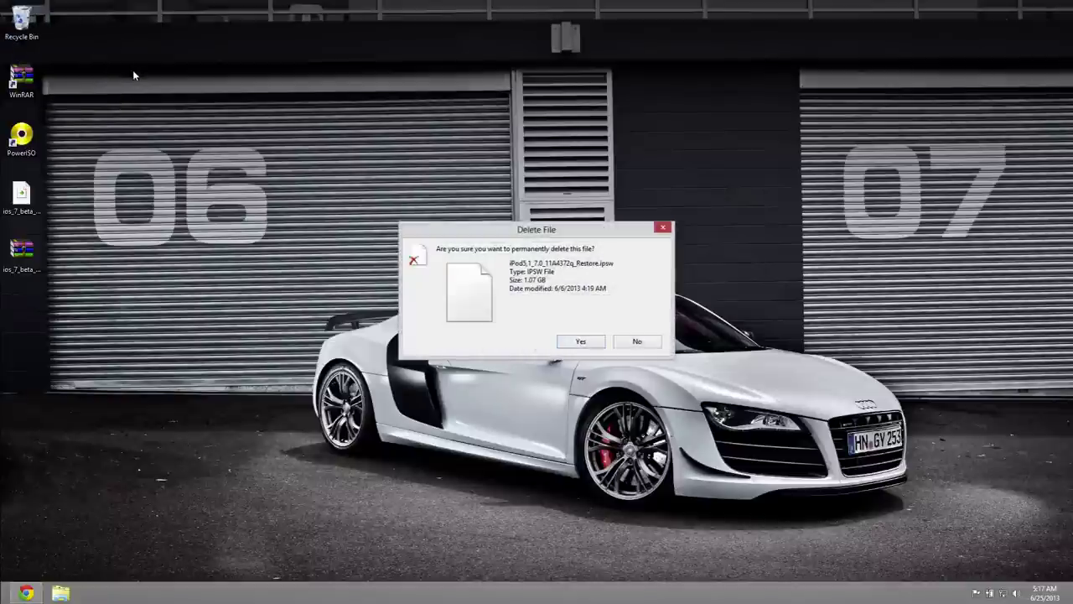
left_click(581, 341)
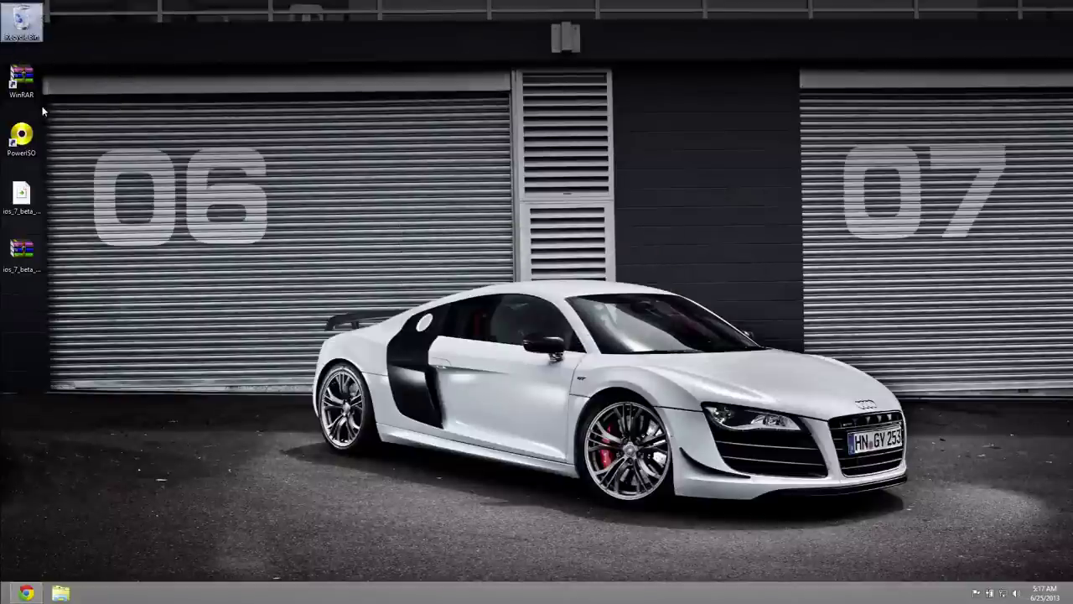
Launch PowerISO from the desktop and dismiss its registration notice.
left_click(27, 156)
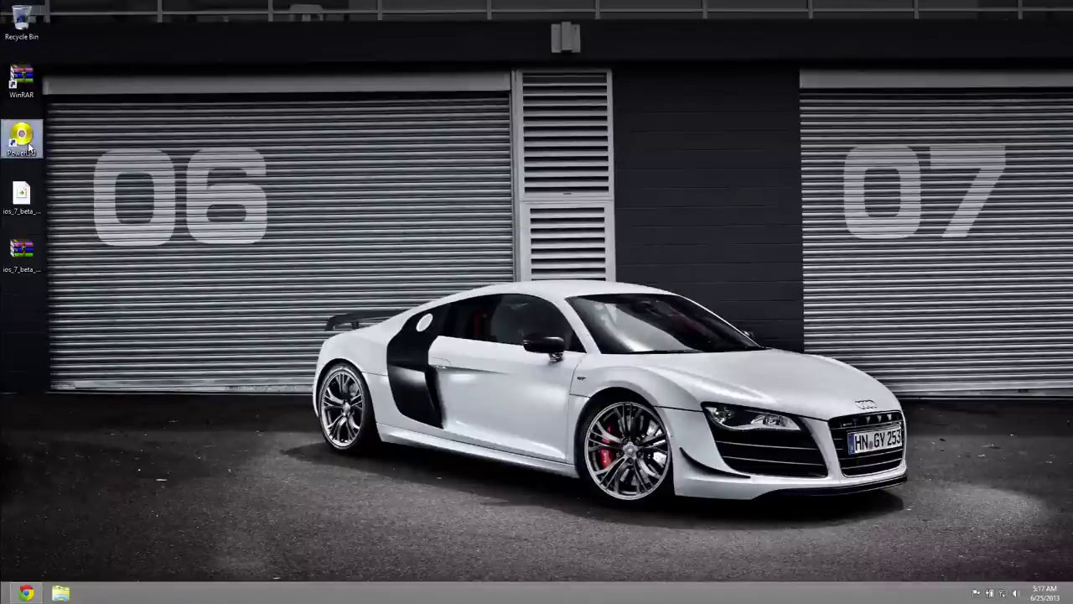
left_click(20, 201)
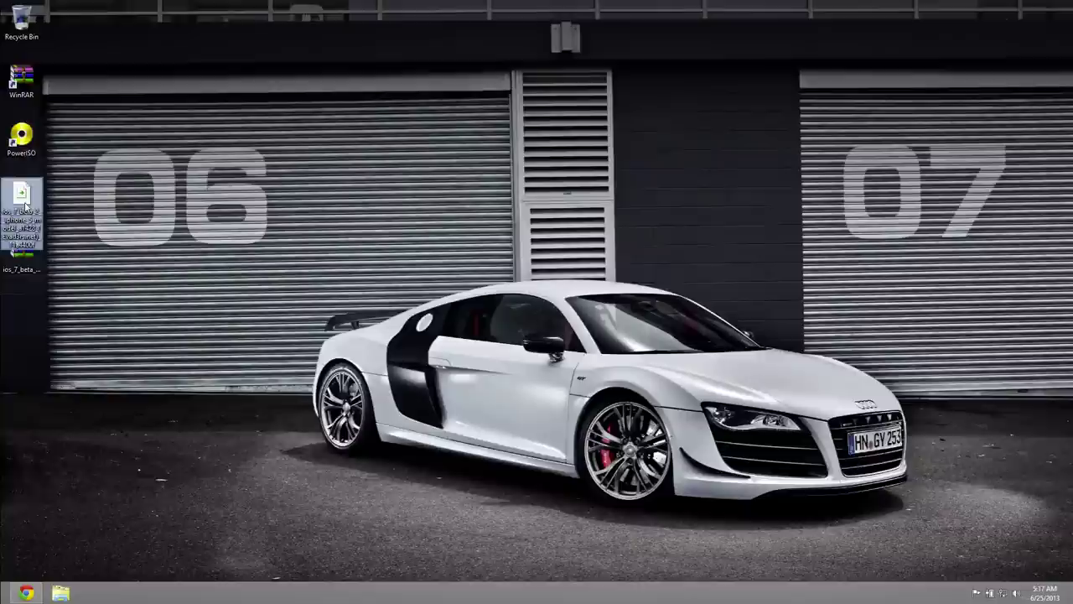
left_click(36, 137)
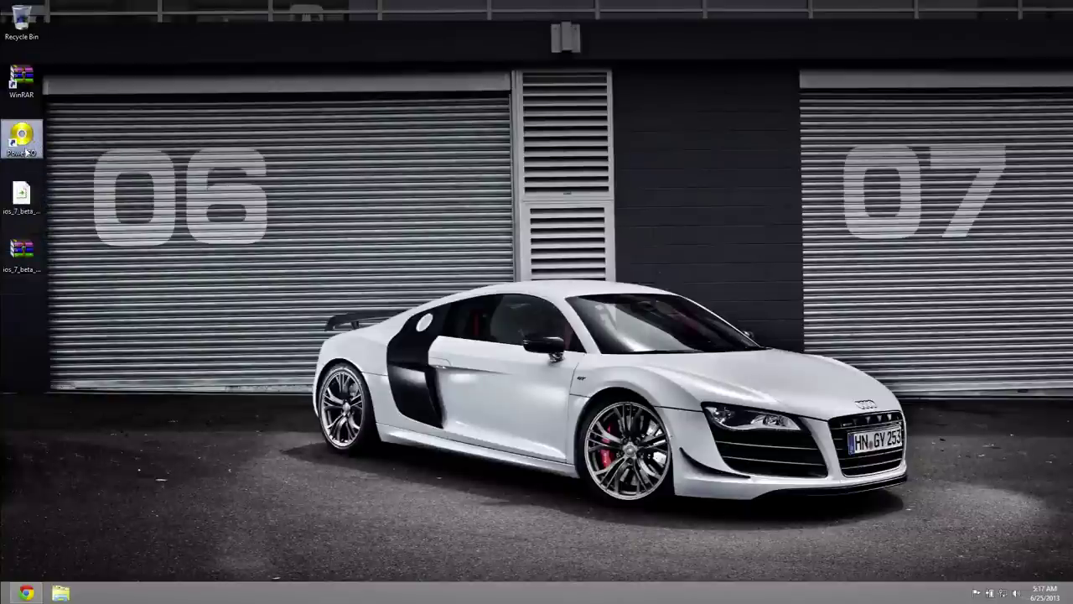
double_click(22, 134)
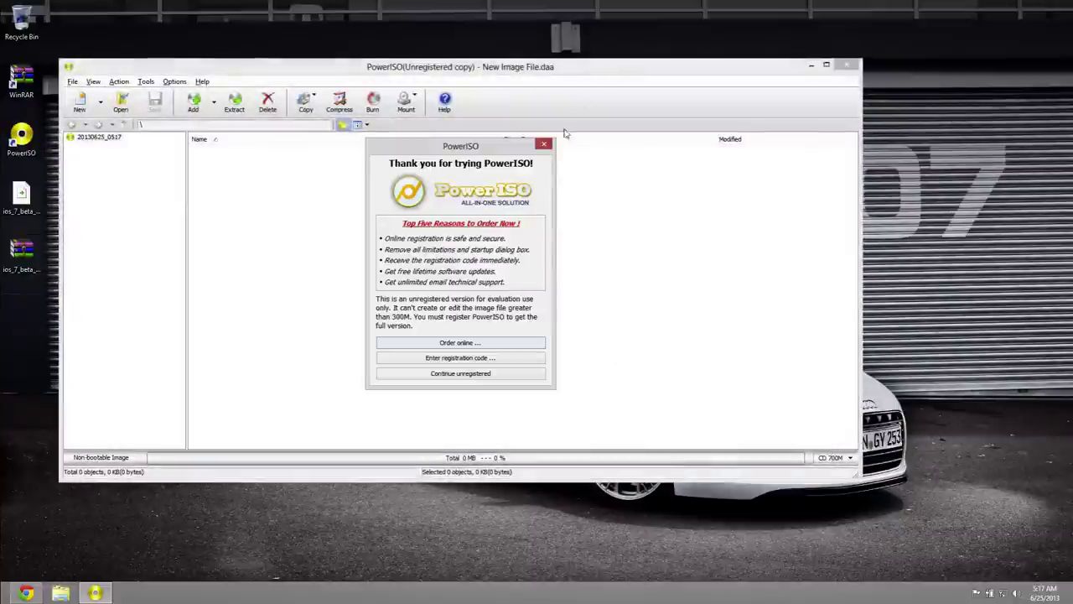
left_click(543, 144)
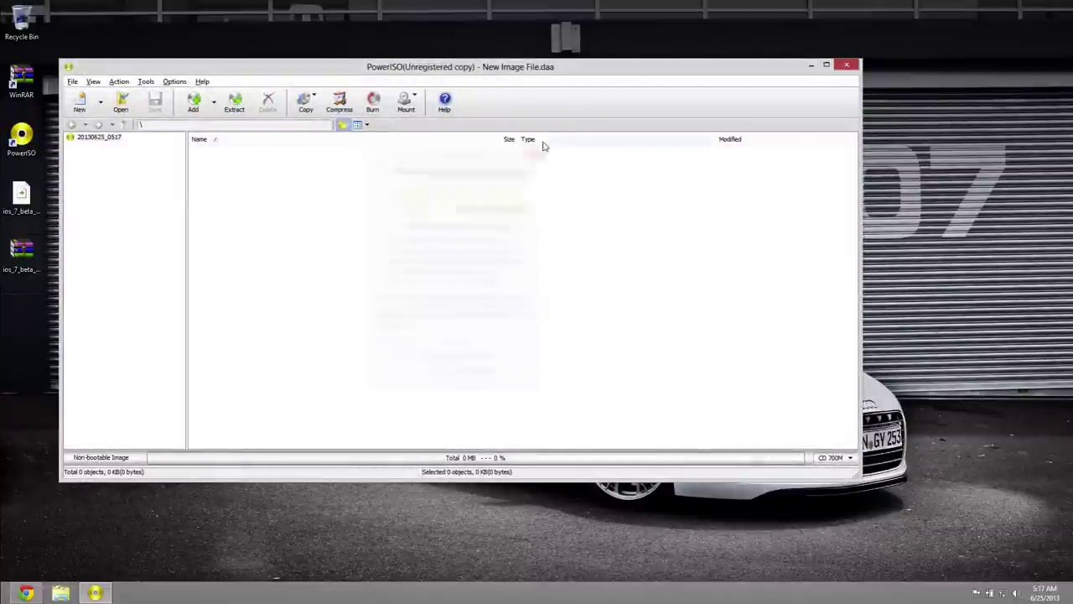
Enable the .dmg file association in PowerISO's configuration, apply it and close the program.
left_click(176, 82)
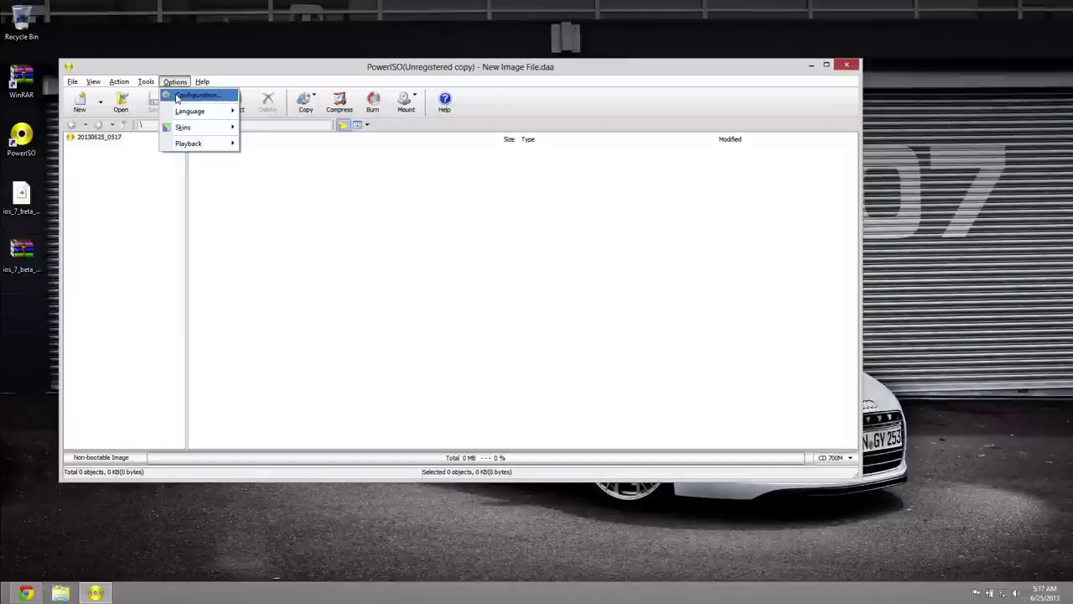
left_click(195, 94)
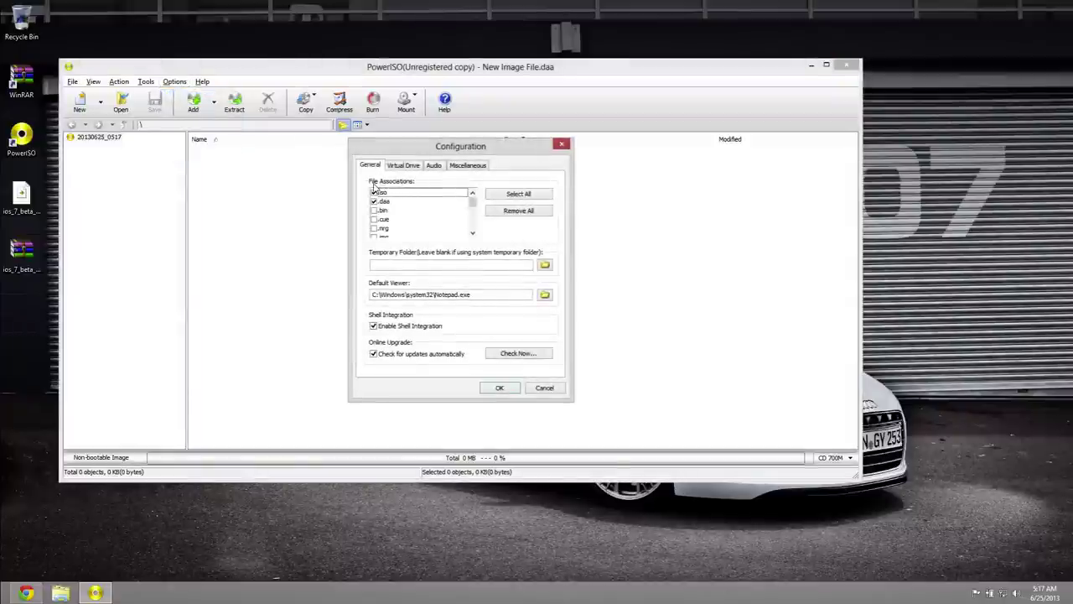
left_click(473, 233)
left_click(473, 233)
left_click(473, 233)
left_click(473, 233)
left_click(473, 234)
left_click(472, 233)
left_click(473, 233)
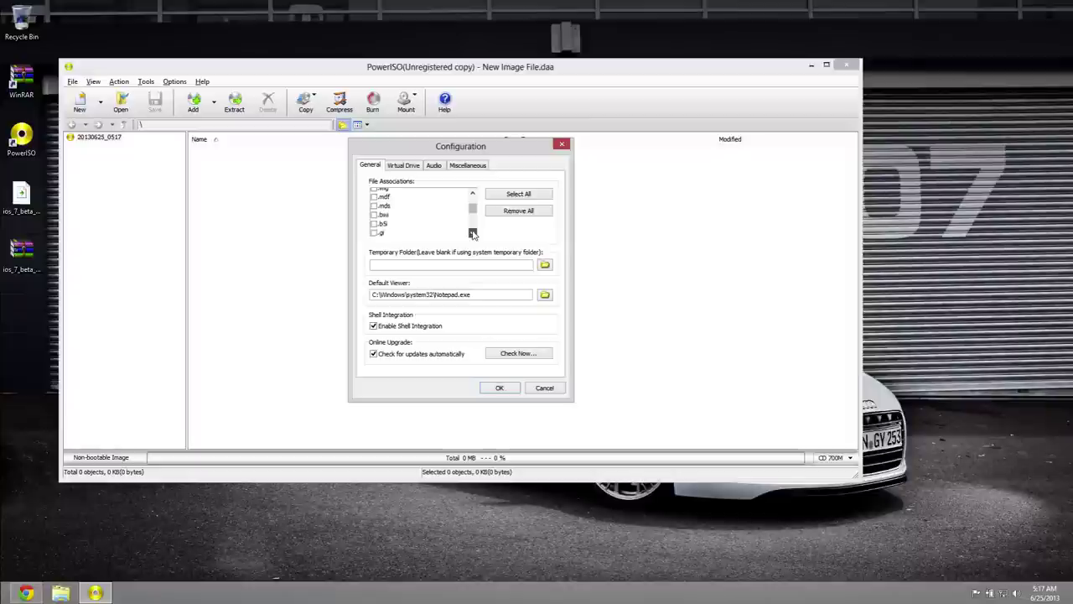
left_click(473, 233)
left_click(472, 233)
left_click(473, 233)
left_click(473, 233)
left_click(473, 233)
left_click(473, 233)
left_click(473, 234)
left_click(473, 233)
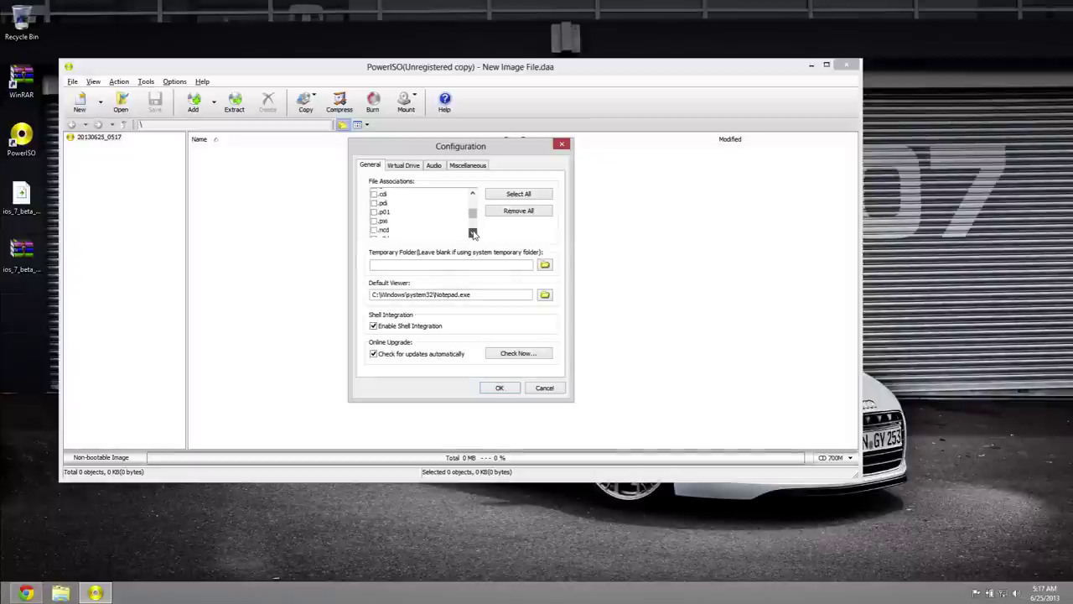
left_click(473, 233)
left_click(473, 233)
left_click(473, 234)
left_click(472, 233)
left_click(473, 233)
left_click(473, 233)
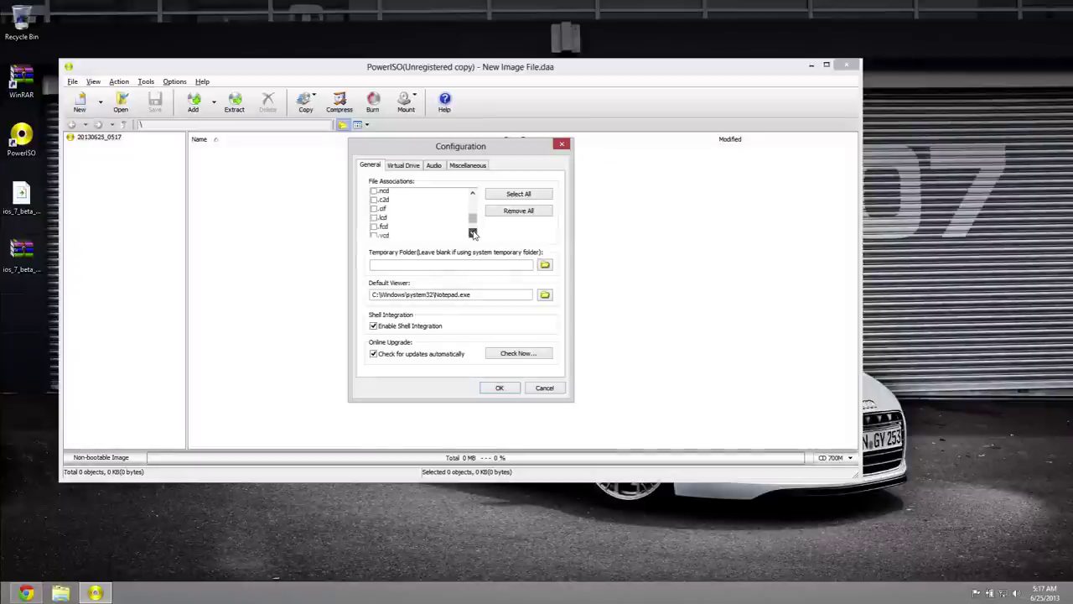
left_click(473, 233)
left_click(473, 233)
left_click(473, 233)
left_click(375, 220)
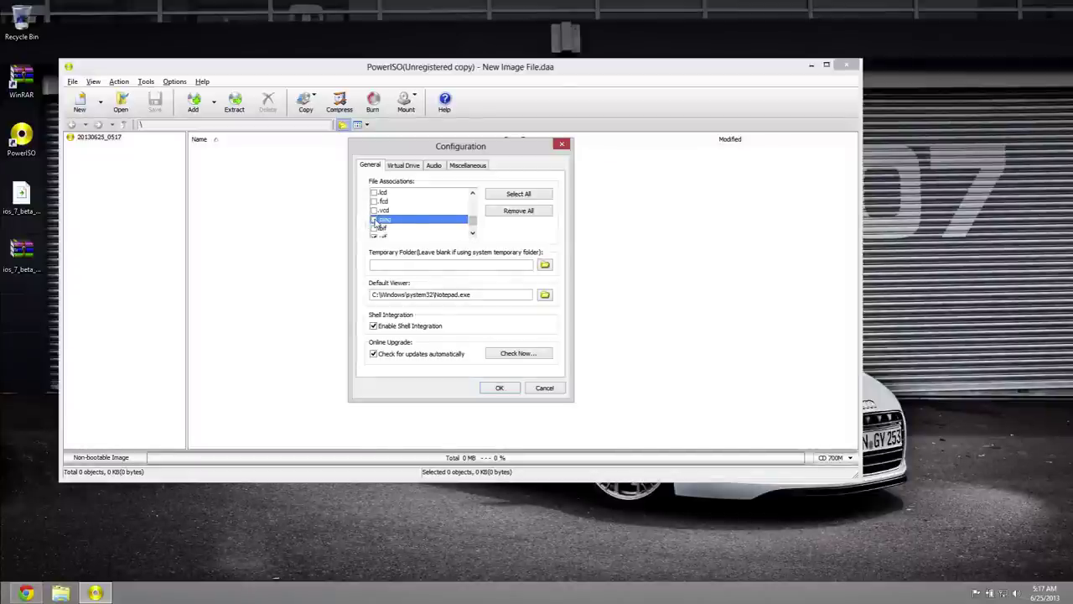
left_click(374, 219)
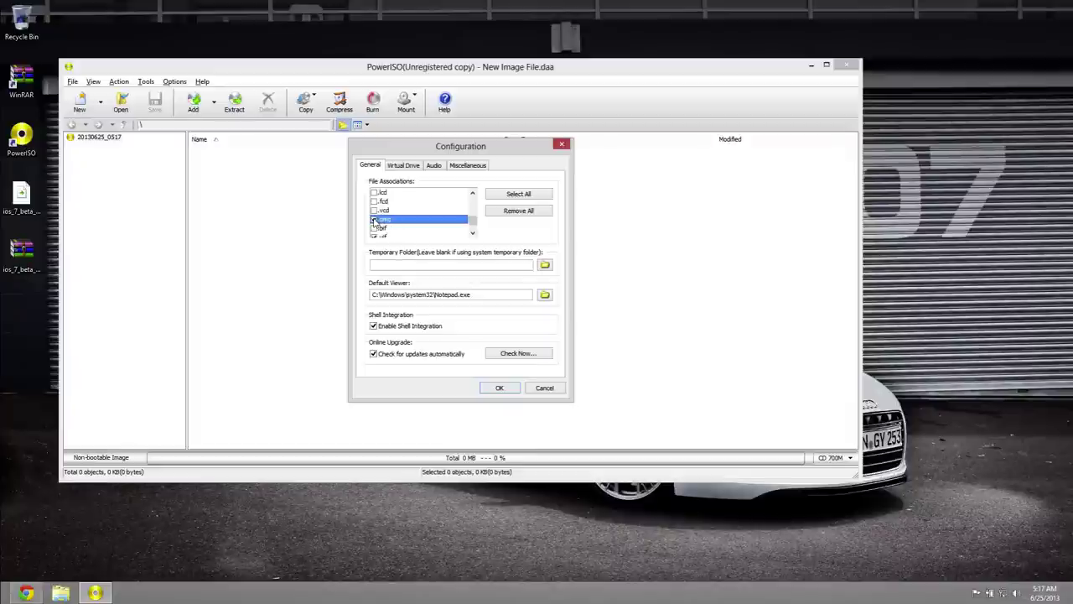
left_click(504, 389)
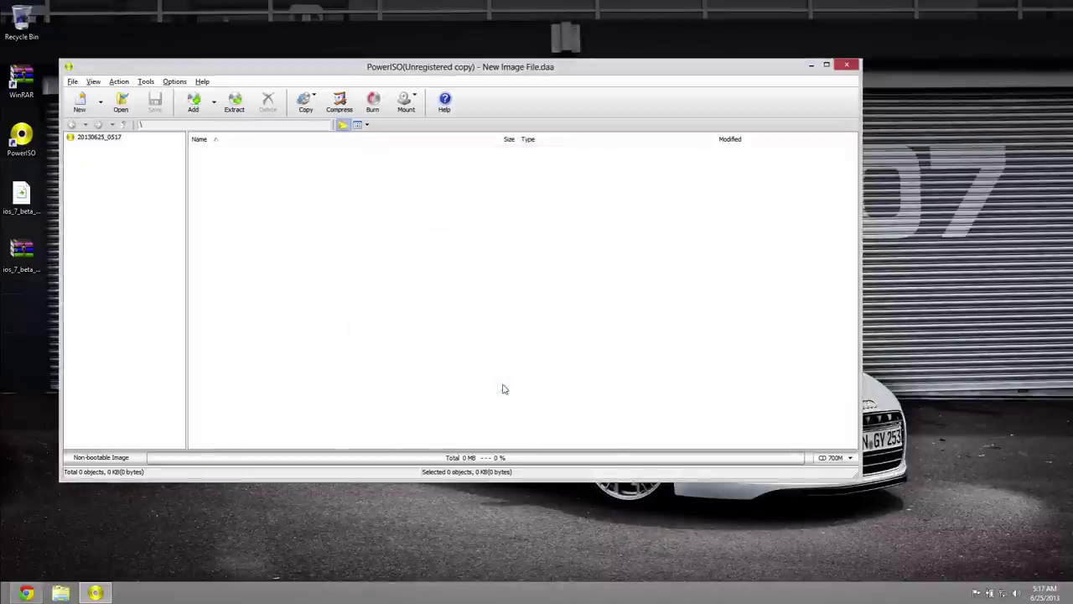
left_click(848, 64)
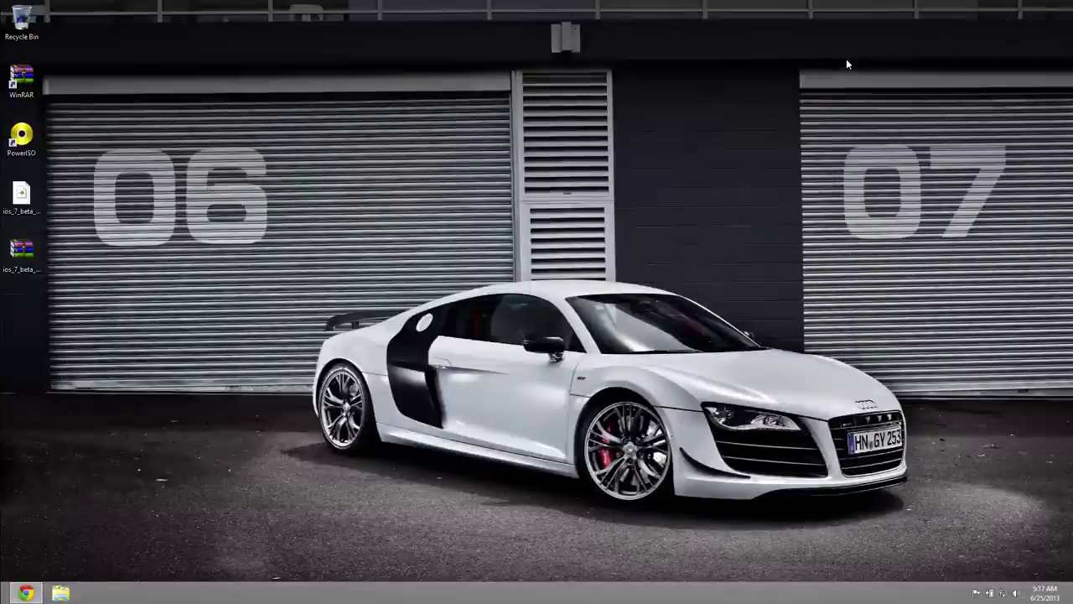
Open the iOS 7 beta 2 iPhone 5 model A1428 disk image from the desktop with PowerISO, dismissing the registration notice.
right_click(26, 193)
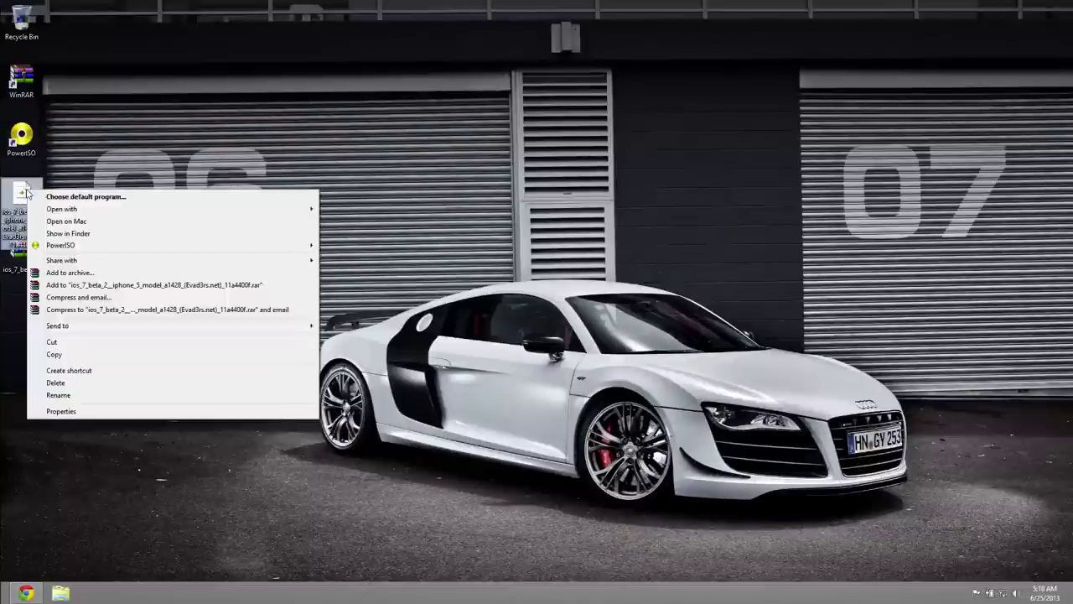
mouse_move(244, 215)
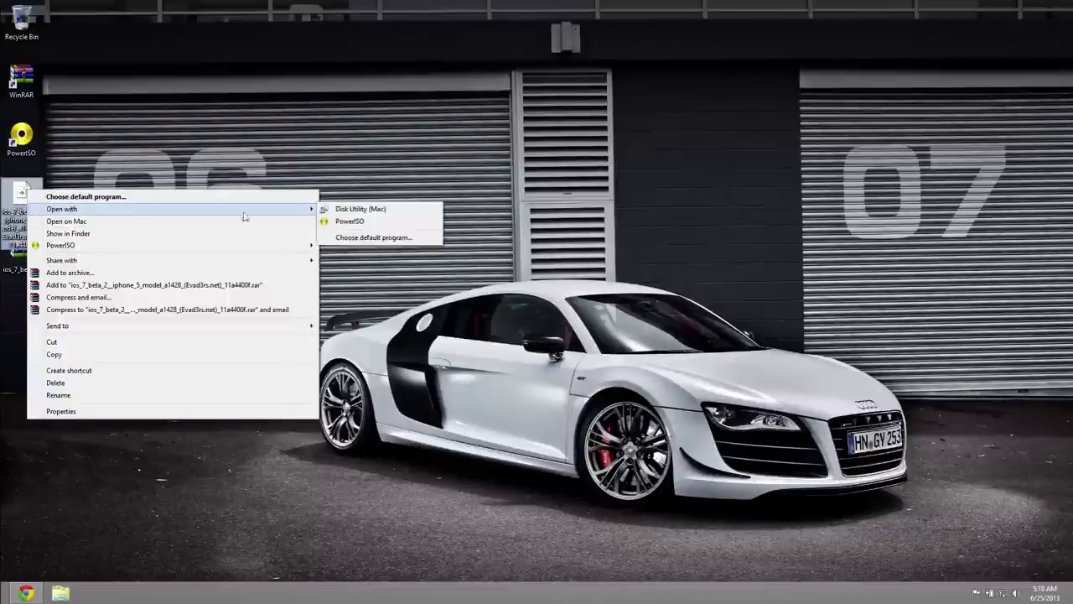
left_click(348, 222)
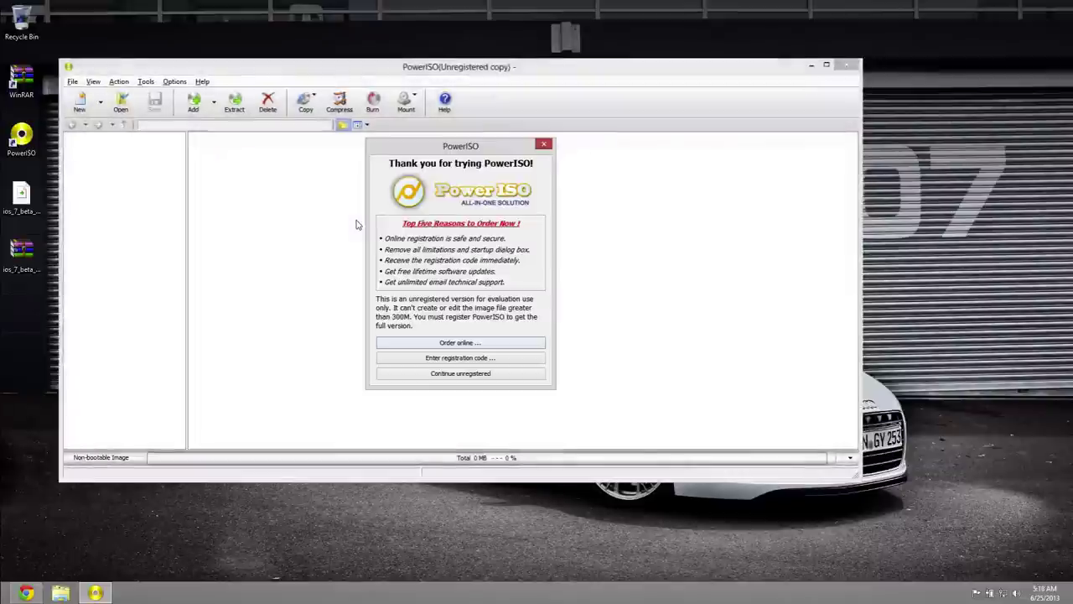
left_click(546, 143)
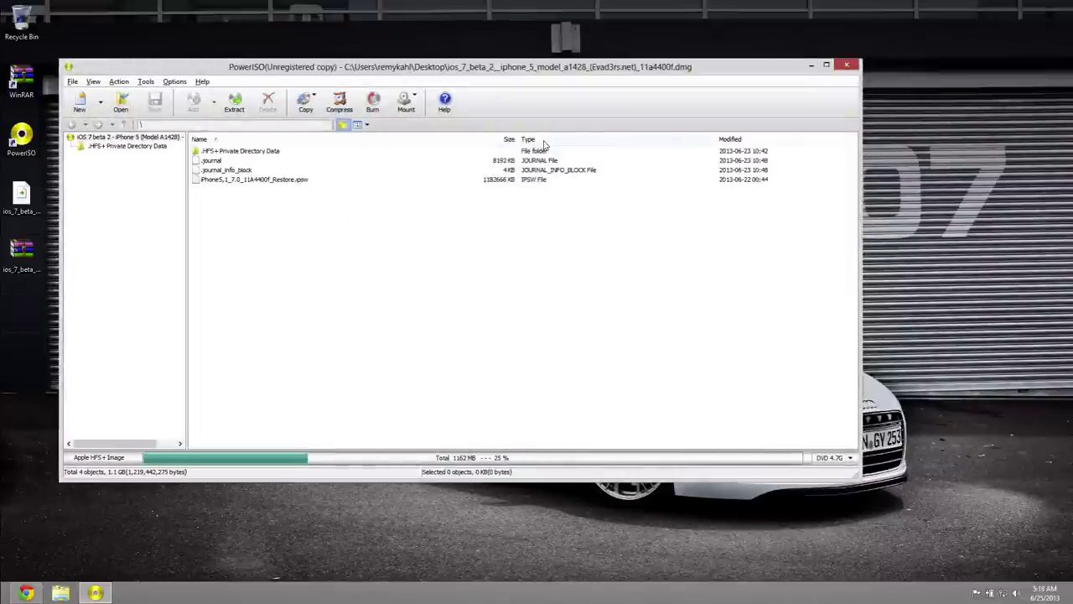
Extract iPhone5,1_7.0_11A4400f_Restore.ipsw from the disk image to the desktop, retrying past the Server Busy prompt.
left_click(304, 182)
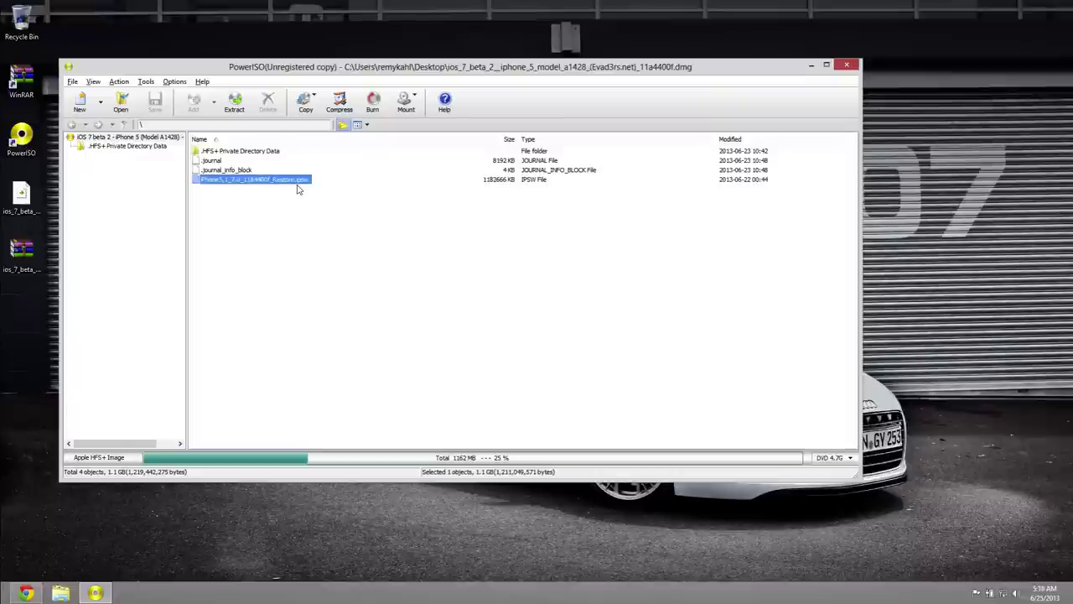
left_click_drag(291, 184, 28, 317)
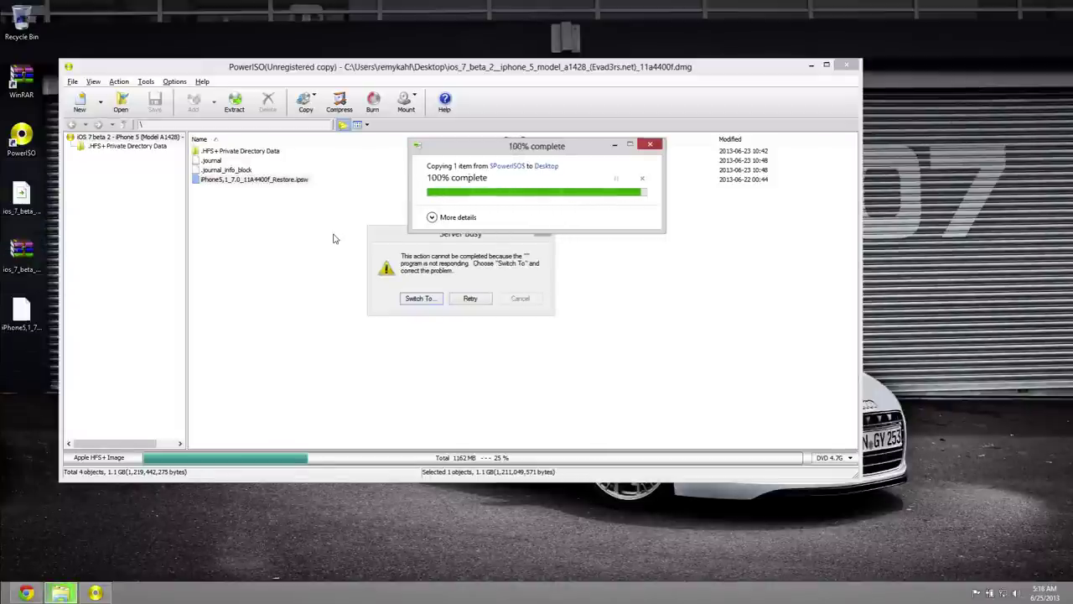
left_click(470, 297)
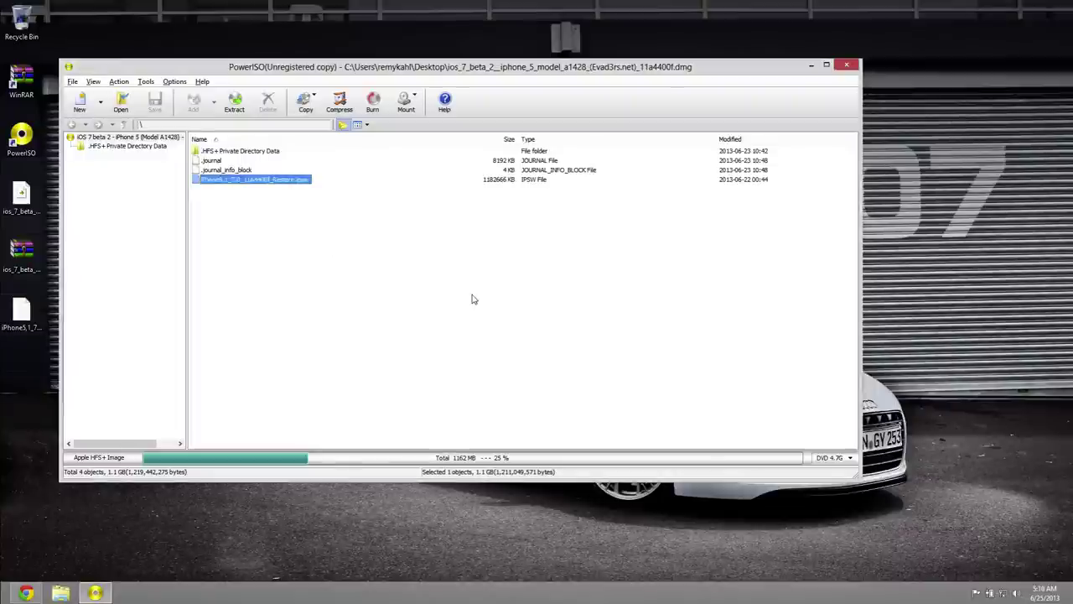
Close the PowerISO window and check the extracted IPSW file's full name on the desktop.
left_click(847, 65)
left_click(21, 317)
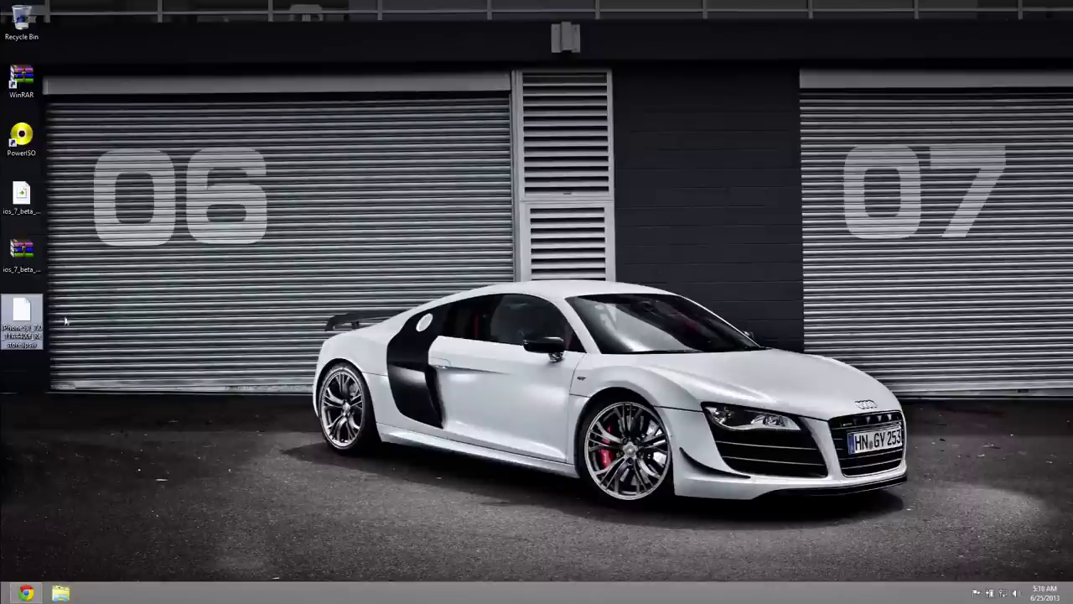
left_click(96, 334)
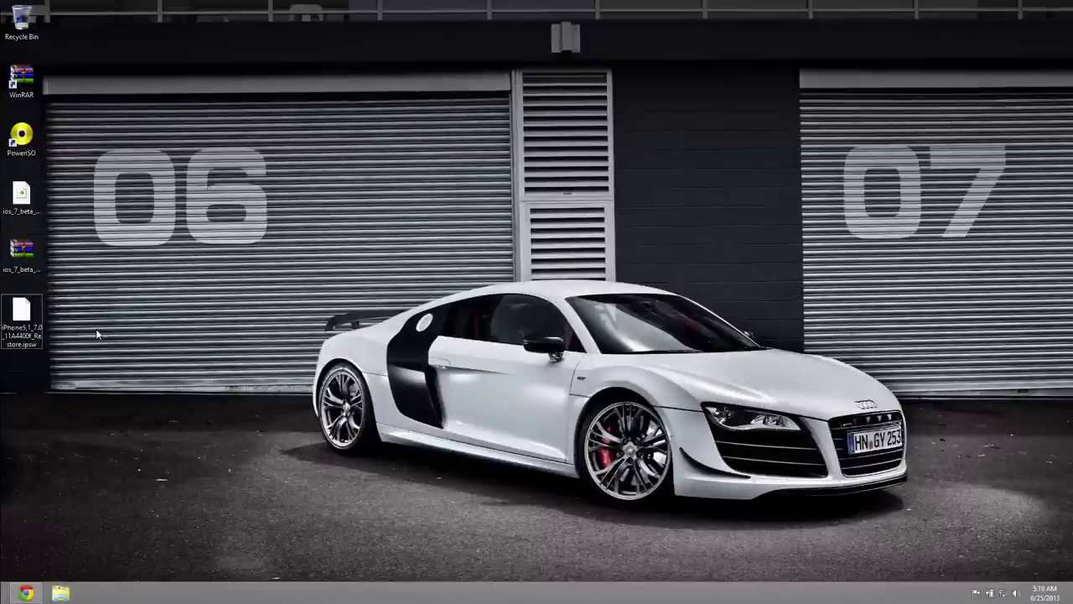
left_click(28, 214)
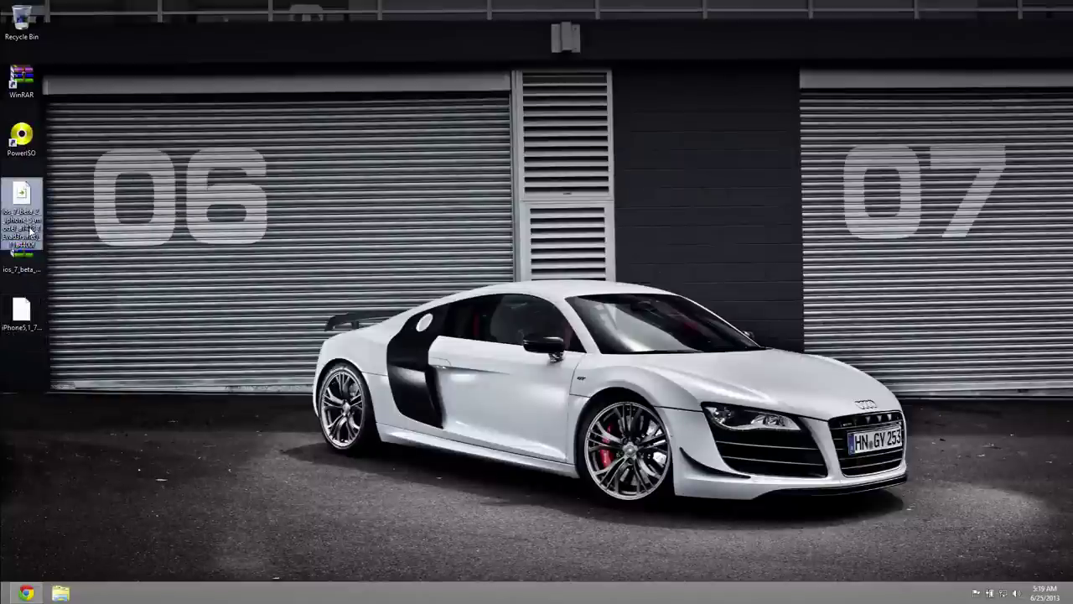
left_click(30, 228)
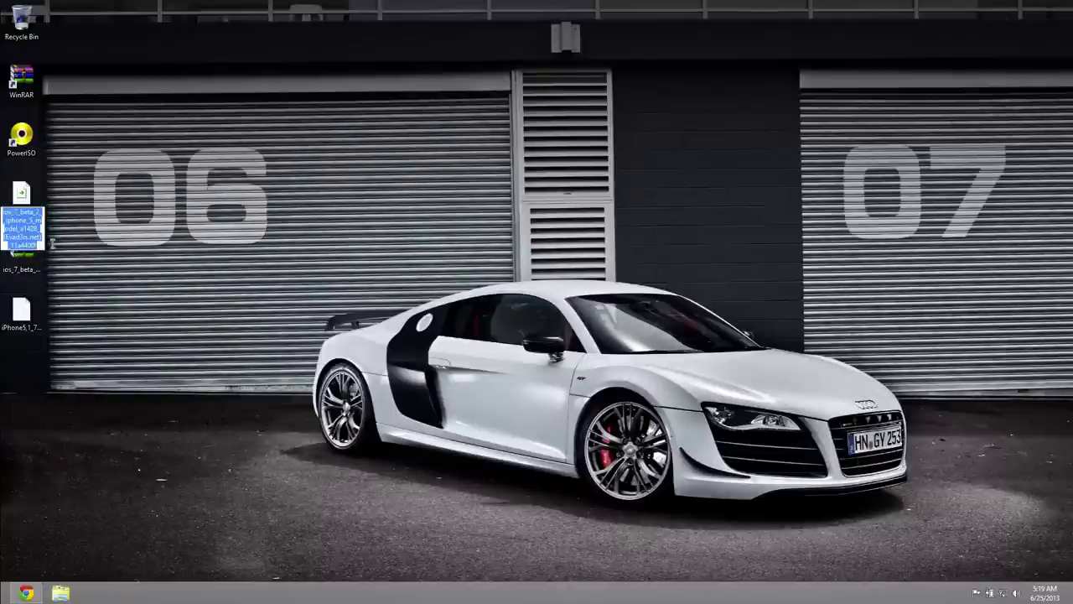
left_click(119, 241)
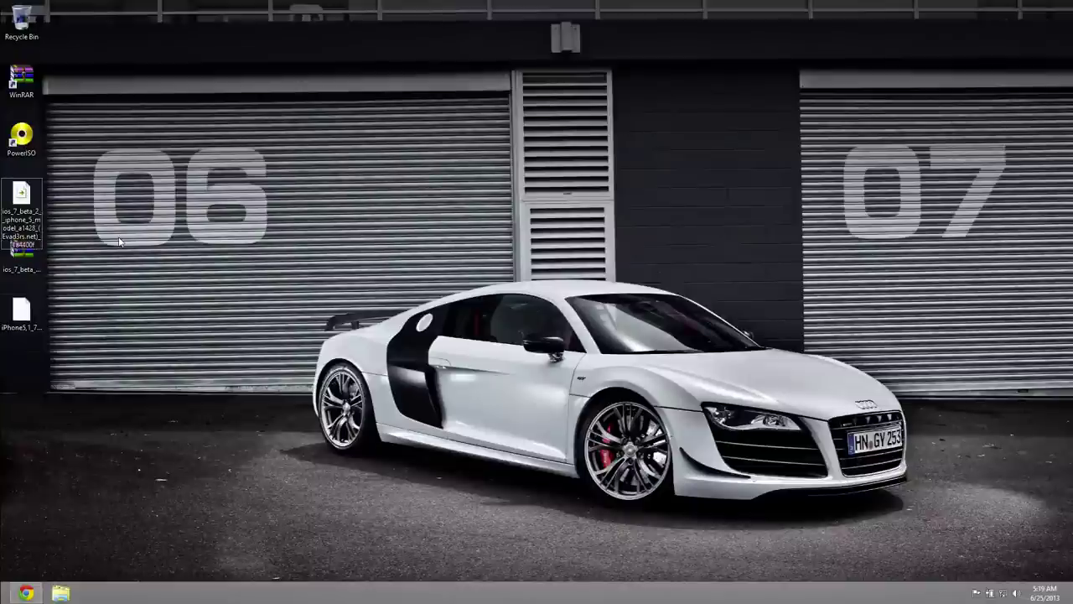
left_click(33, 34)
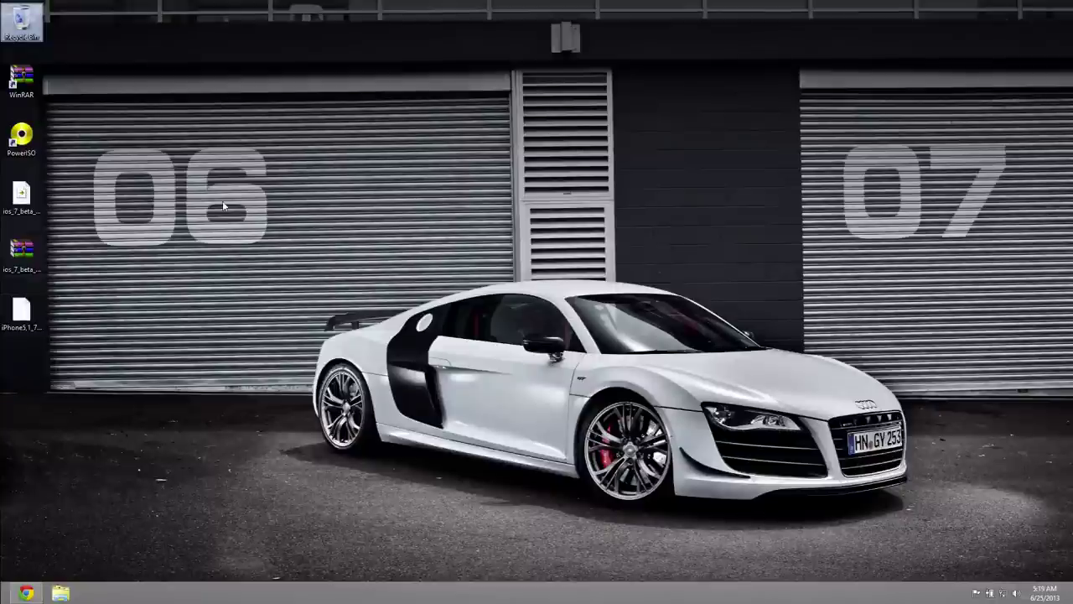